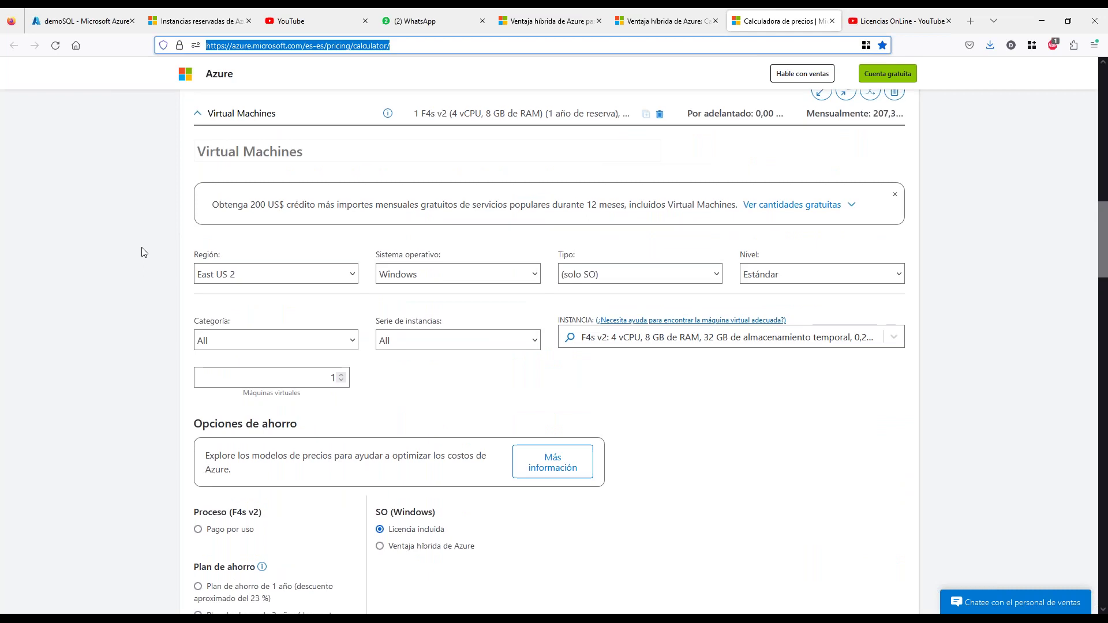
- Review the F4s v2 virtual machine's savings plan and reserved instance options, and how compute and Windows costs add up to the monthly total
scroll(144, 252, down, 3)
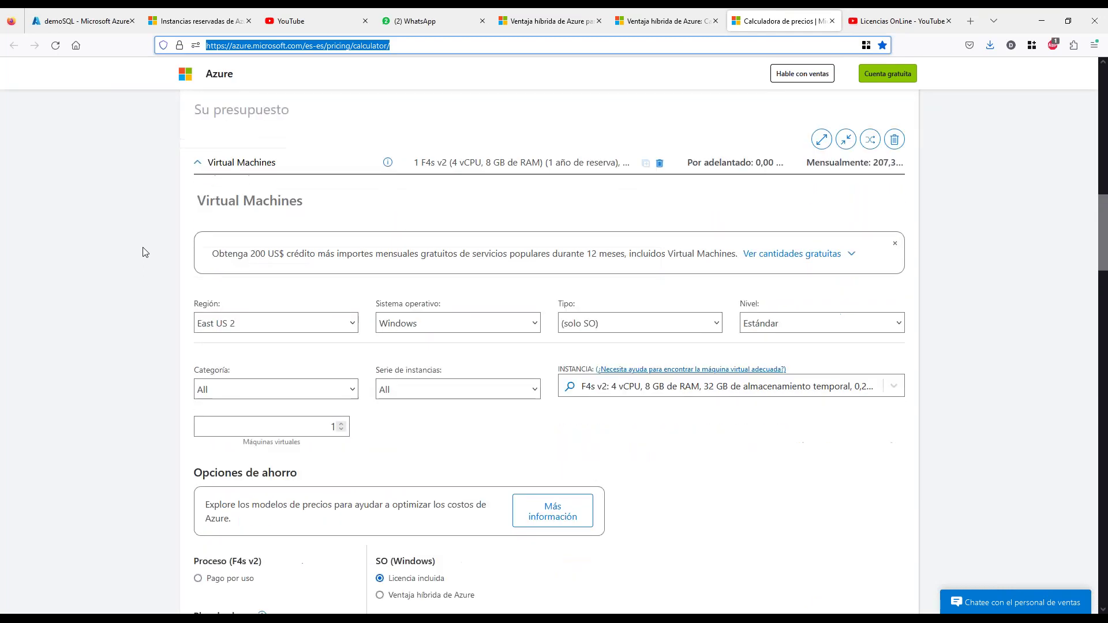
scroll(144, 252, down, 1)
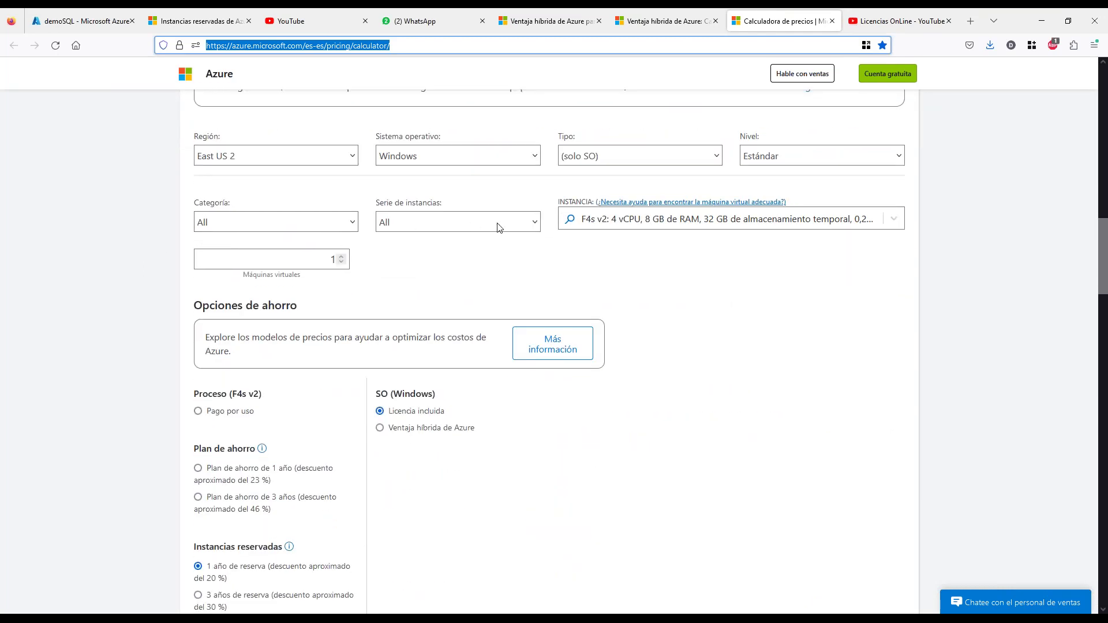
scroll(152, 299, down, 2)
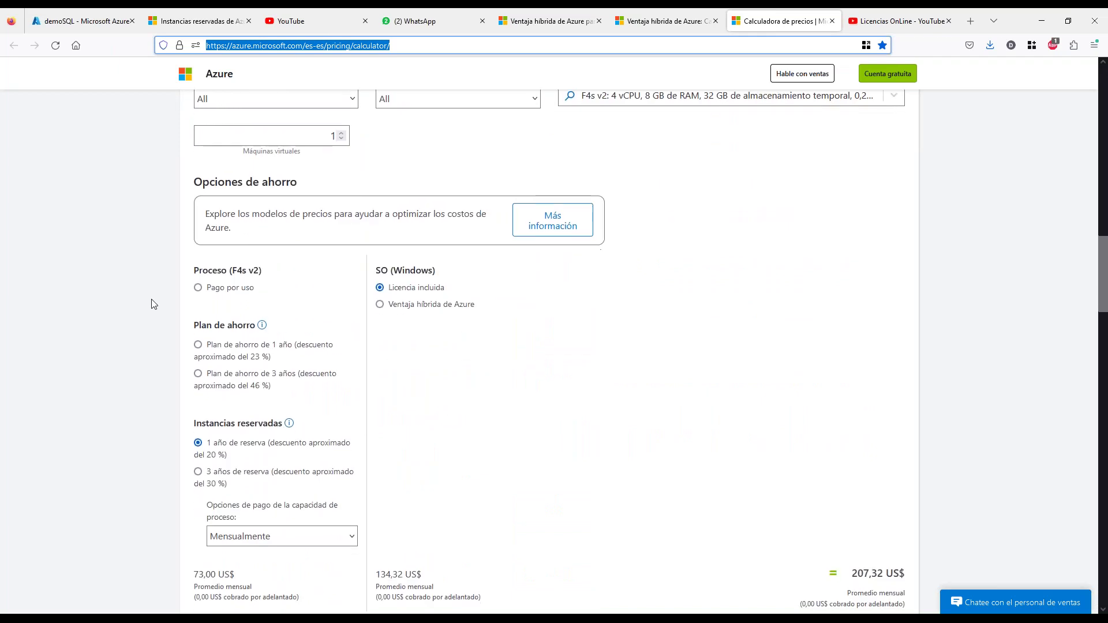
scroll(153, 303, down, 2)
mouse_move(186, 152)
mouse_down()
mouse_move(166, 235)
mouse_move(159, 392)
mouse_up()
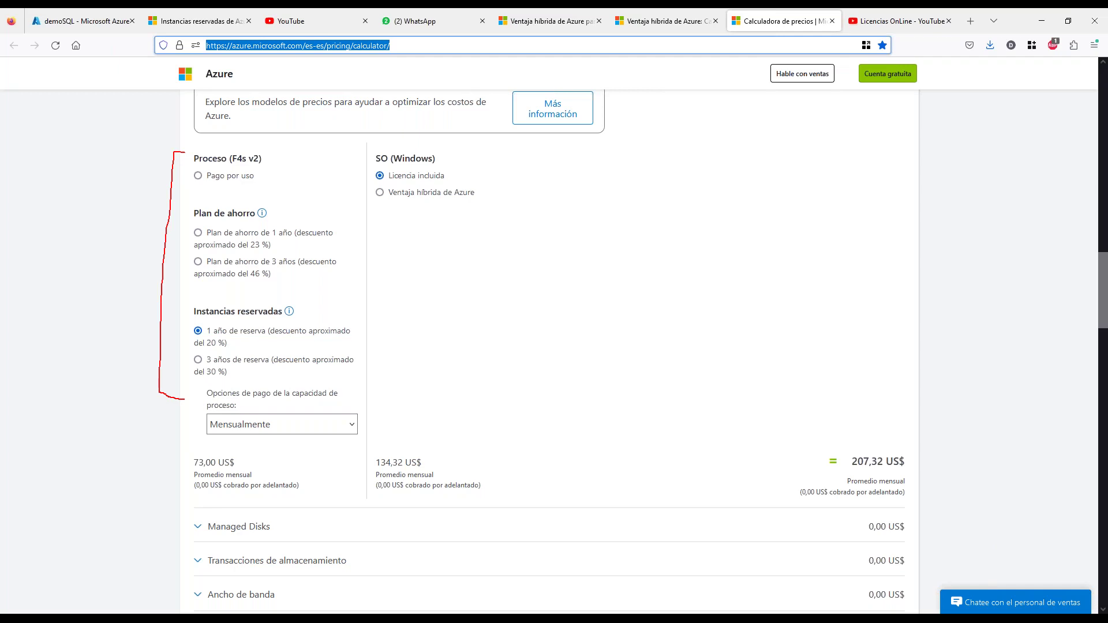
drag(334, 195, 282, 208)
drag(381, 300, 312, 302)
mouse_move(221, 450)
mouse_down()
mouse_move(182, 451)
mouse_move(240, 500)
mouse_move(291, 459)
mouse_move(196, 446)
mouse_up()
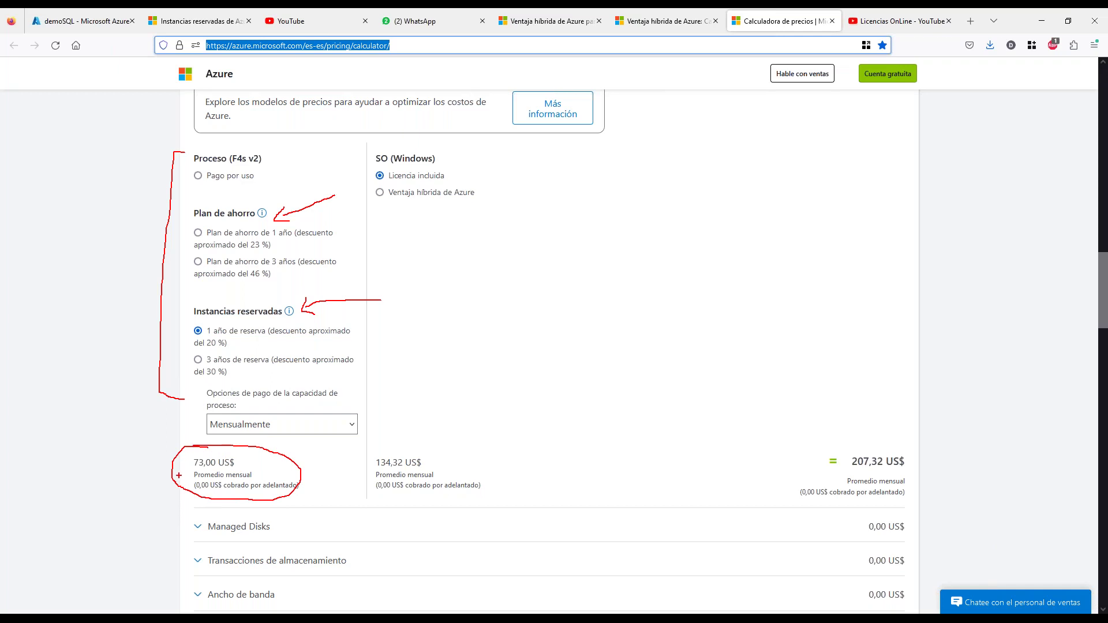
mouse_move(880, 378)
mouse_down()
mouse_move(864, 444)
mouse_move(883, 425)
mouse_up()
drag(851, 471, 900, 470)
drag(338, 458, 338, 481)
mouse_move(375, 445)
mouse_down()
mouse_move(466, 504)
mouse_move(420, 433)
mouse_move(375, 449)
mouse_up()
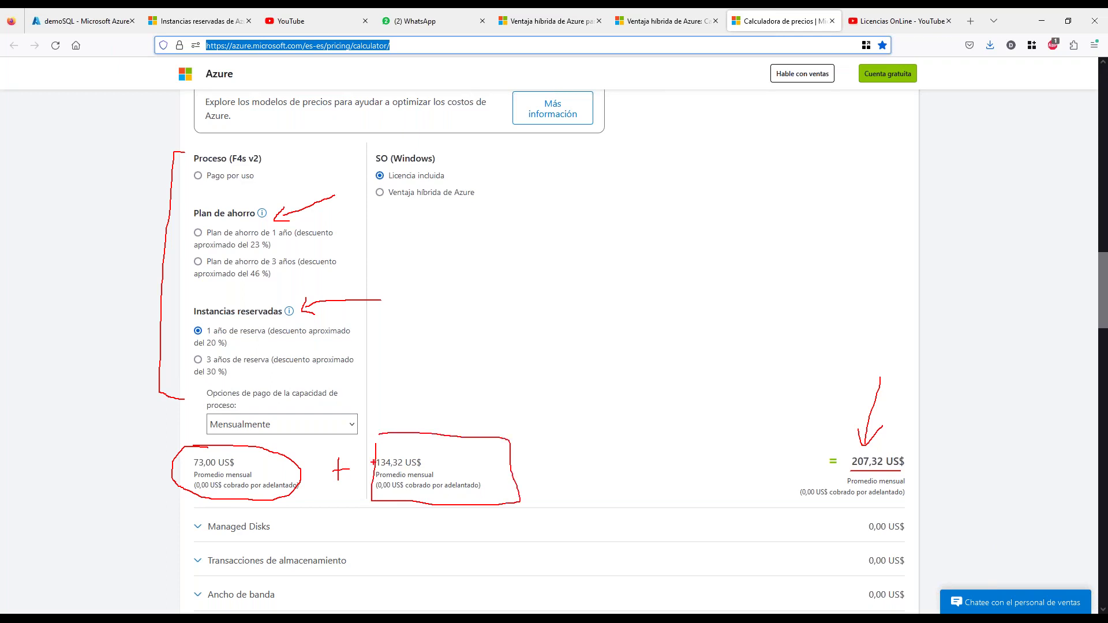
key(Escape)
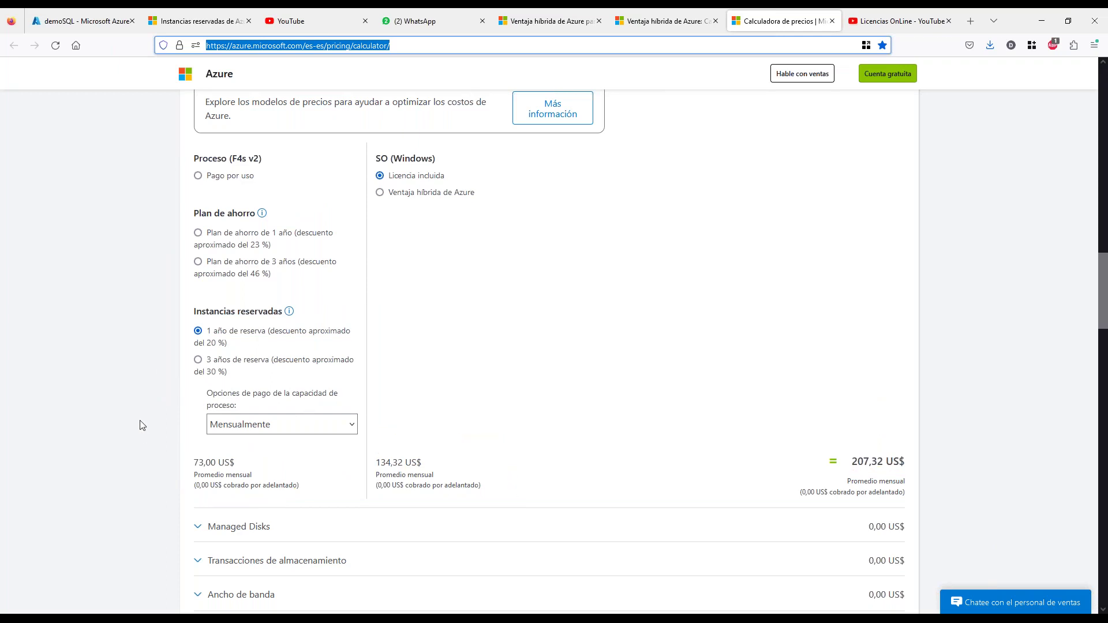
- Examine the reserved instances section with its compute cost, and the vCPU count of the selected F4s v2 instance
key(ctrl+2)
mouse_move(166, 308)
mouse_down()
mouse_move(199, 498)
mouse_move(353, 447)
mouse_move(345, 297)
mouse_move(136, 290)
mouse_up()
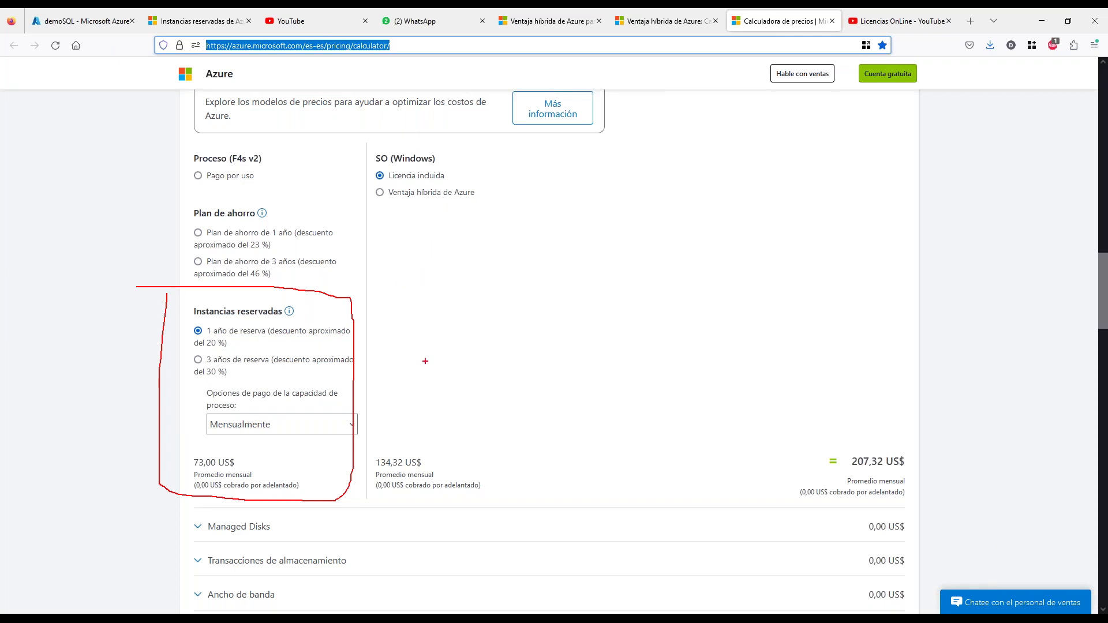
drag(416, 363, 401, 451)
drag(414, 425, 401, 451)
scroll(619, 341, up, 3)
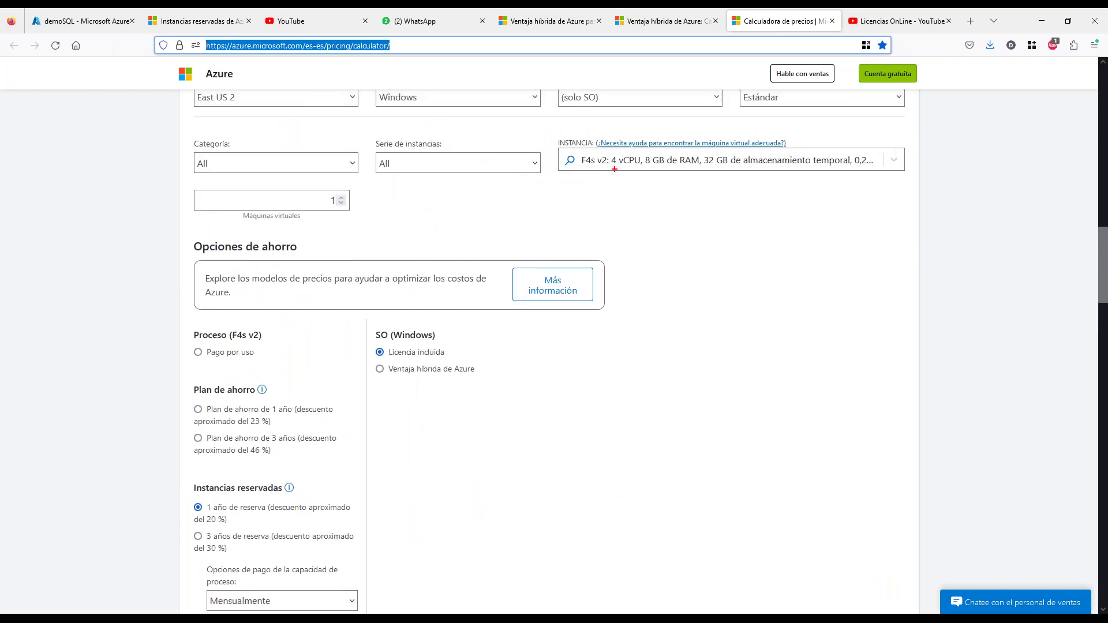
drag(609, 169, 646, 166)
key(Escape)
- Examine the Windows licence's monthly cost alongside the reserved compute cost
scroll(640, 225, down, 2)
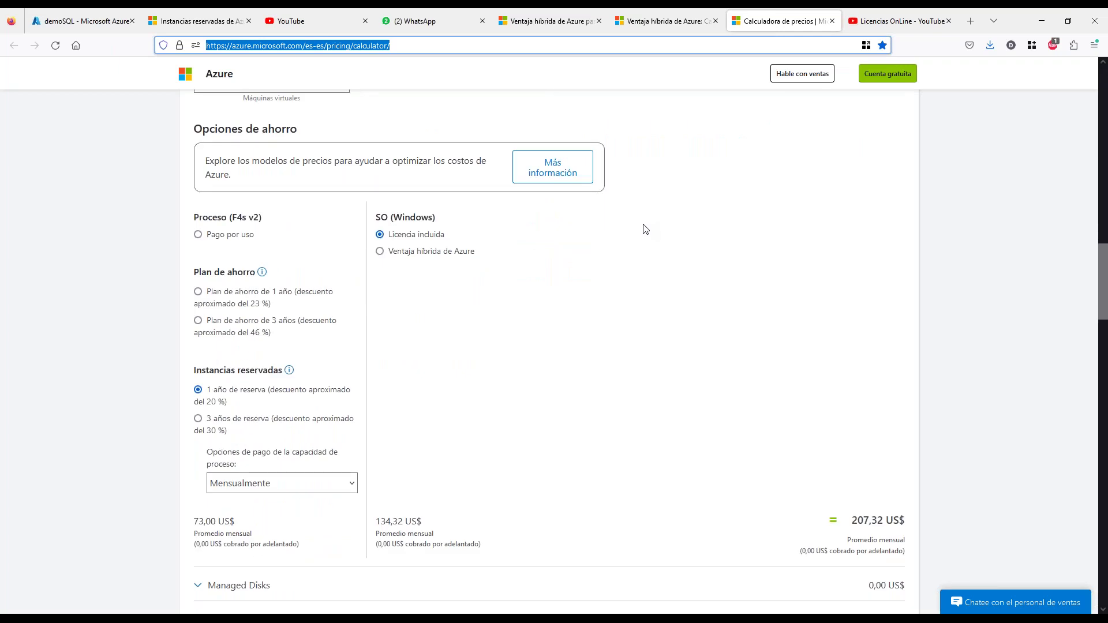
scroll(629, 191, up, 1)
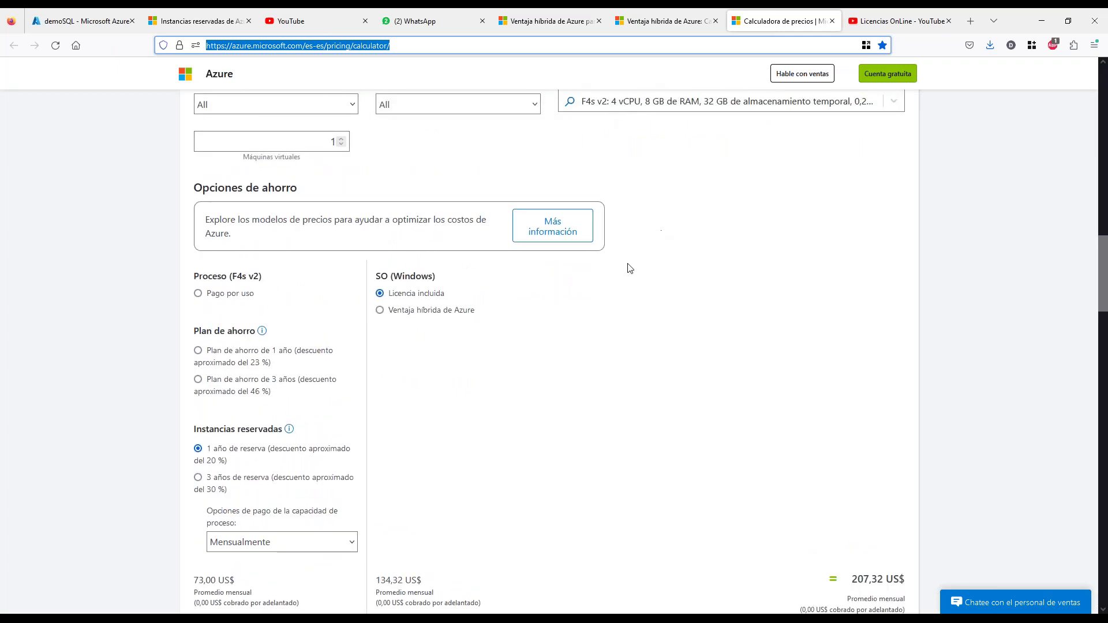
scroll(610, 285, down, 1)
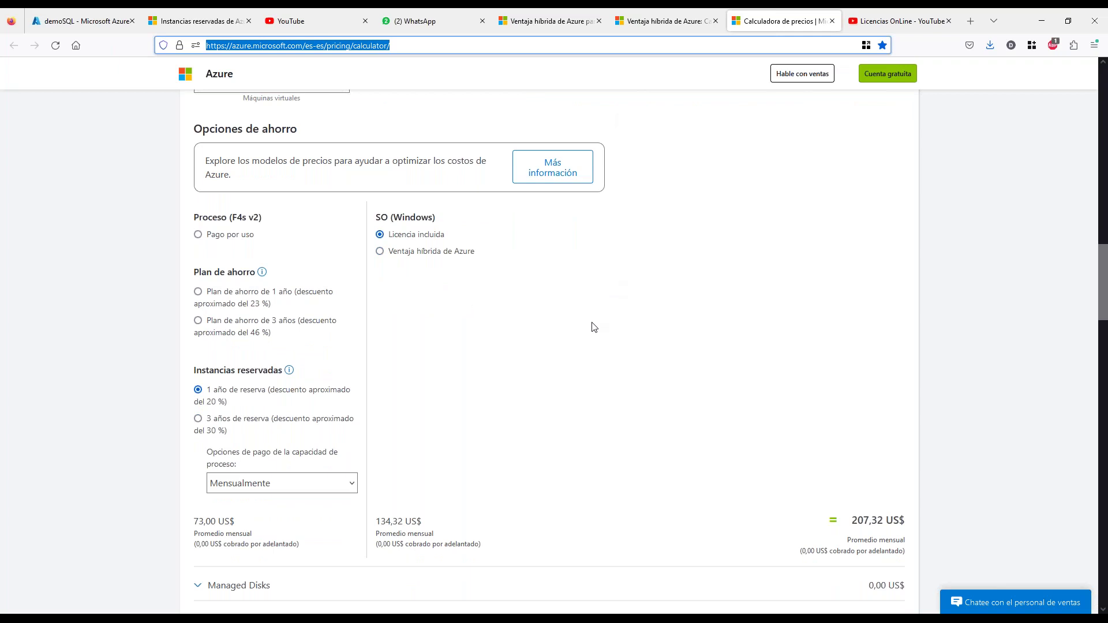
drag(376, 521, 448, 521)
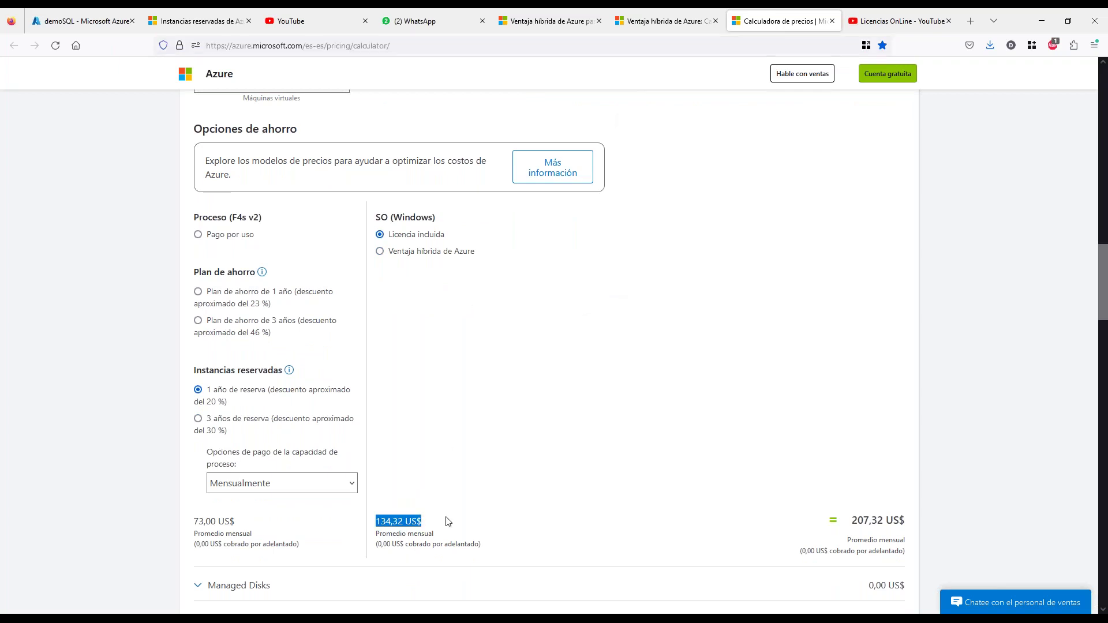
click(452, 496)
drag(374, 521, 475, 490)
click(486, 439)
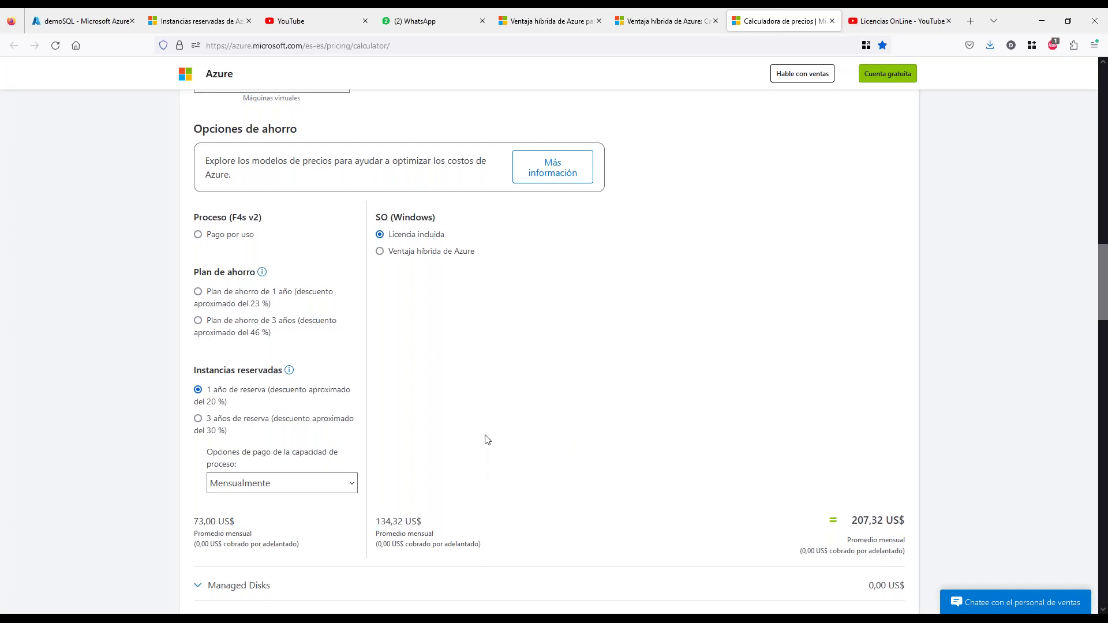
mouse_move(239, 504)
mouse_down()
mouse_move(214, 564)
mouse_move(240, 498)
mouse_up()
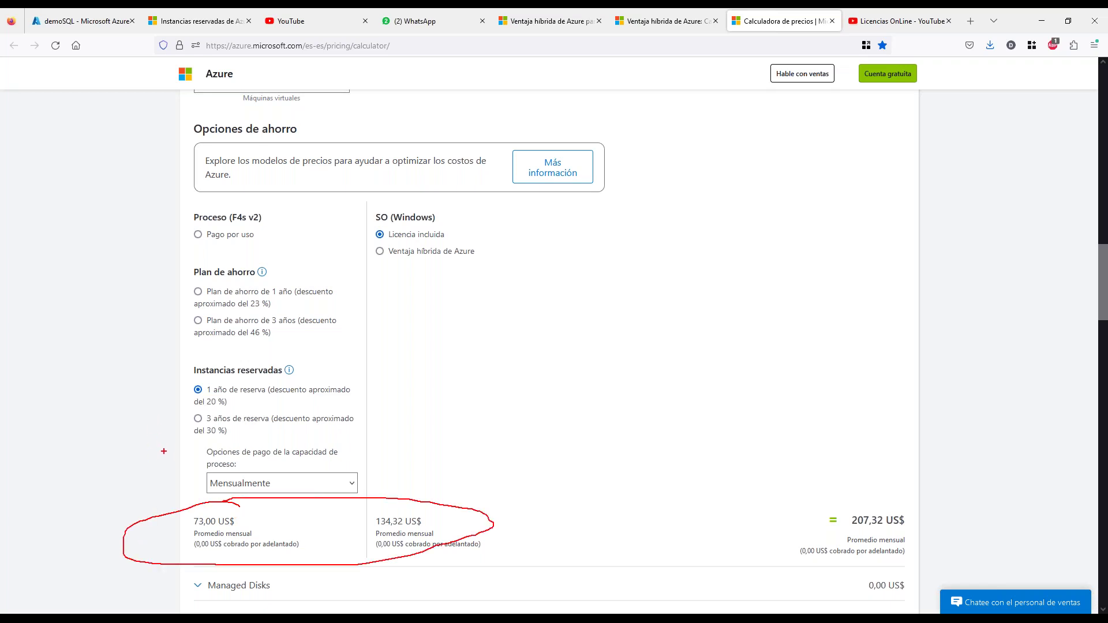
key(Escape)
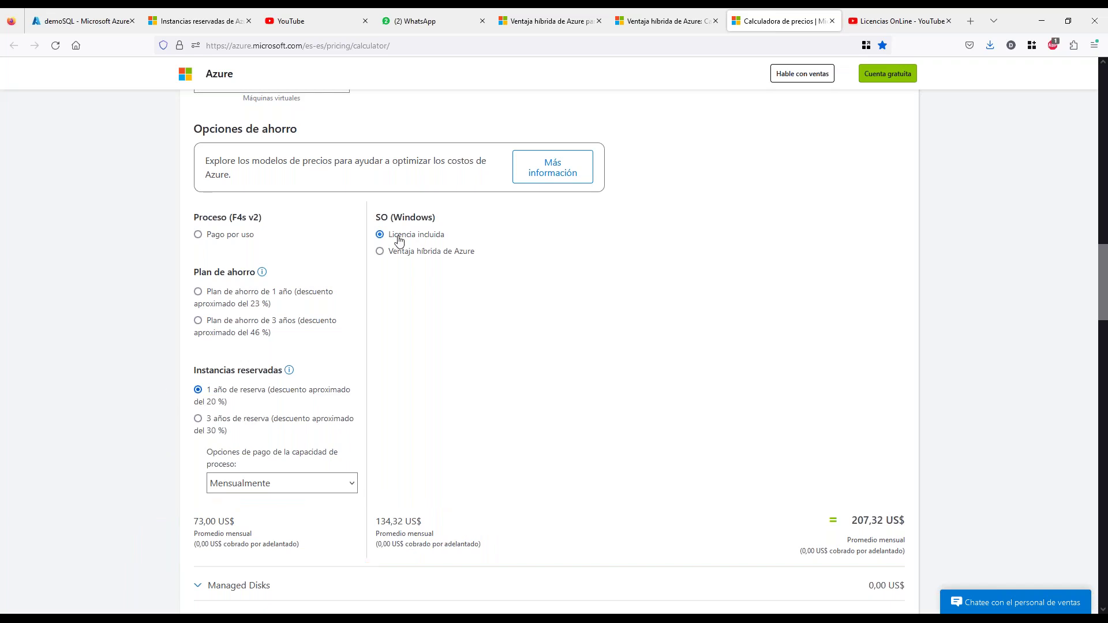
- Set the virtual machine's type to SQL Server and point out the added Software (SQL Server) licence section
scroll(579, 316, up, 4)
click(644, 219)
click(581, 277)
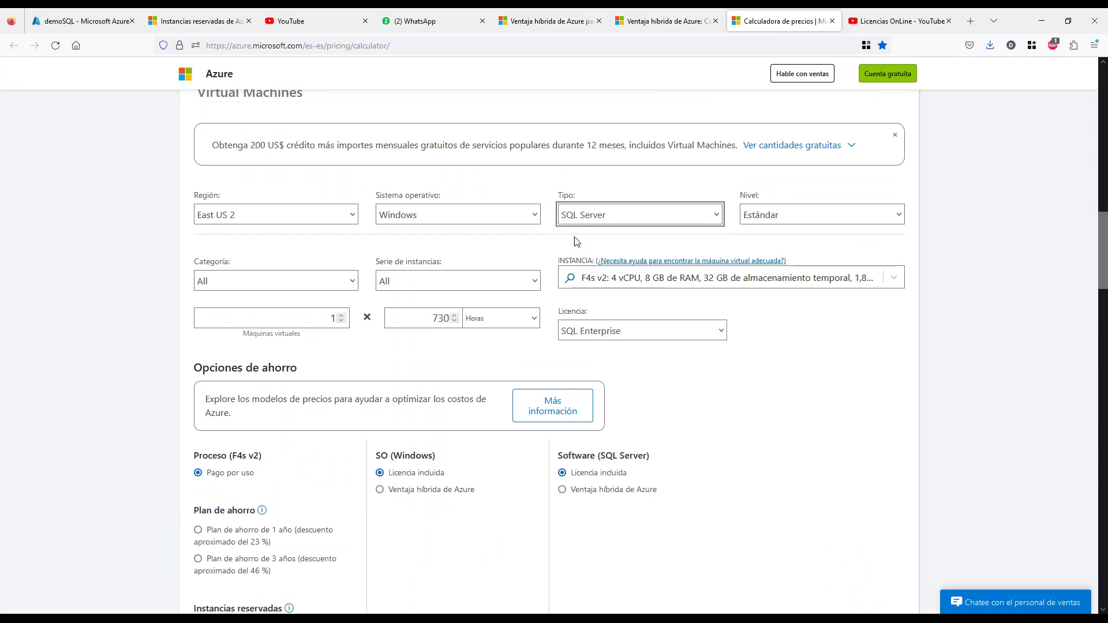
key(ctrl+2)
mouse_move(598, 449)
mouse_down()
mouse_move(630, 507)
mouse_move(600, 443)
mouse_up()
key(Escape)
- Examine the pay-as-you-go monthly costs of SQL Server, Windows and compute for the SQL Server virtual machine
scroll(558, 430, down, 3)
scroll(557, 431, down, 1)
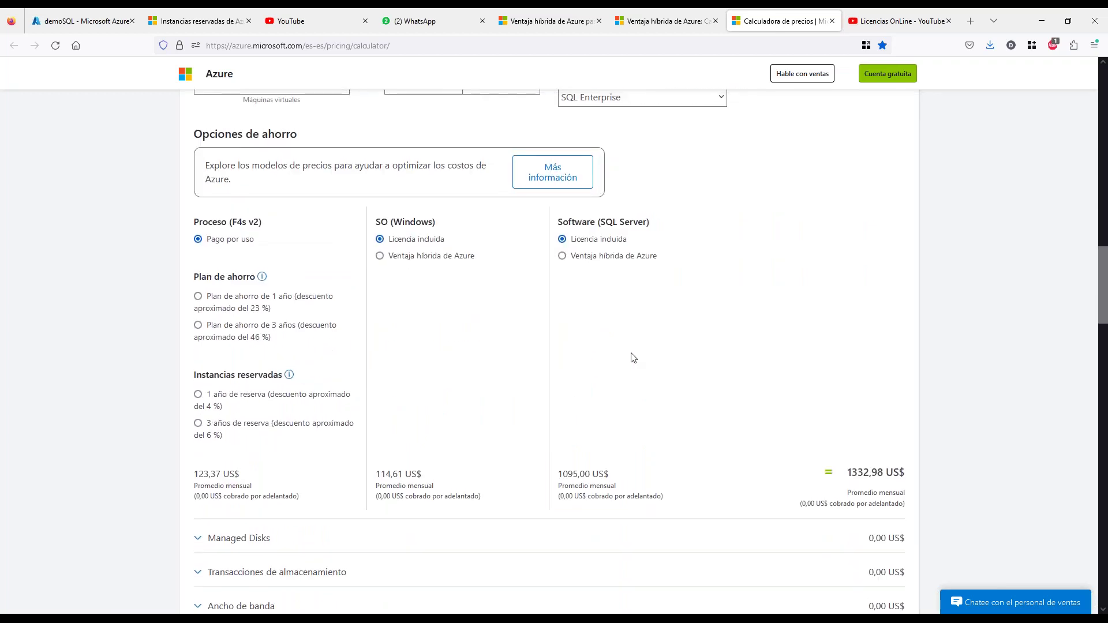
scroll(631, 359, up, 3)
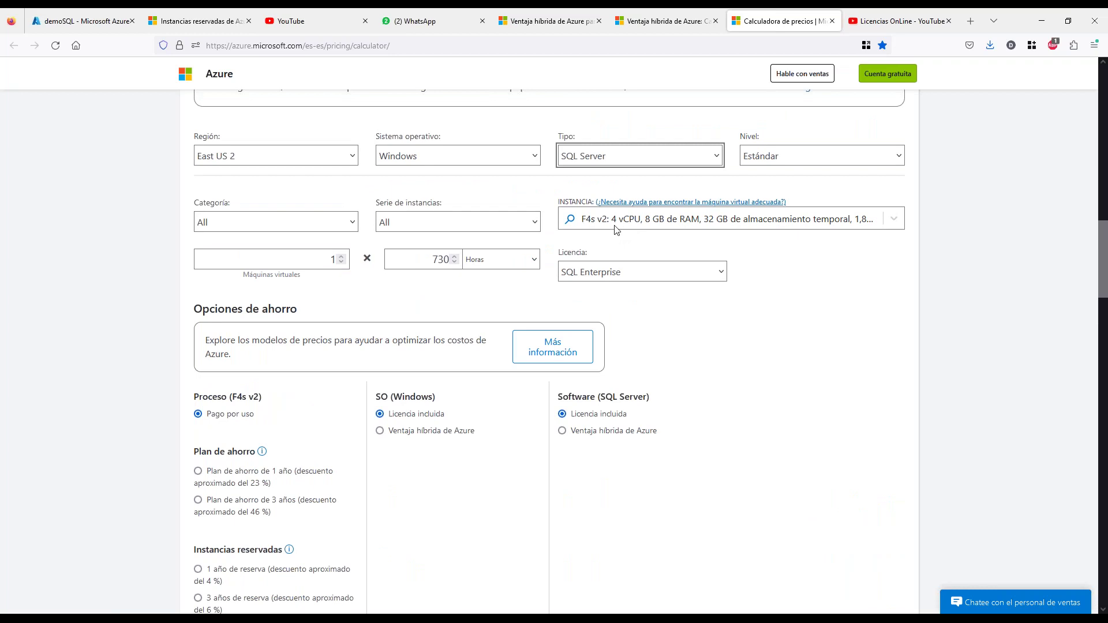
scroll(695, 388, down, 3)
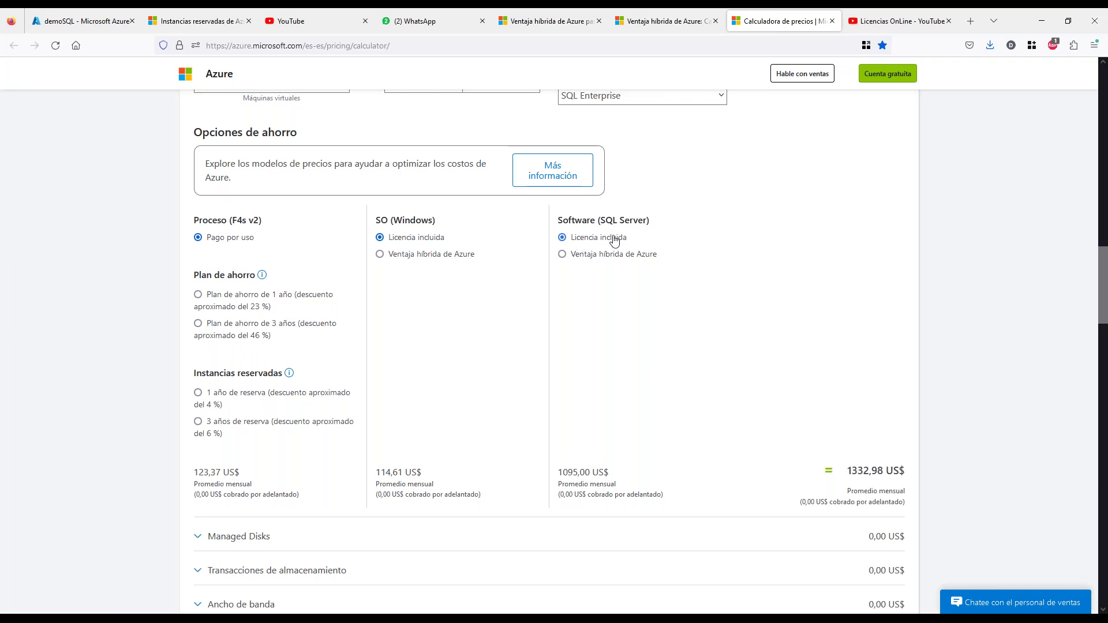
scroll(724, 371, up, 1)
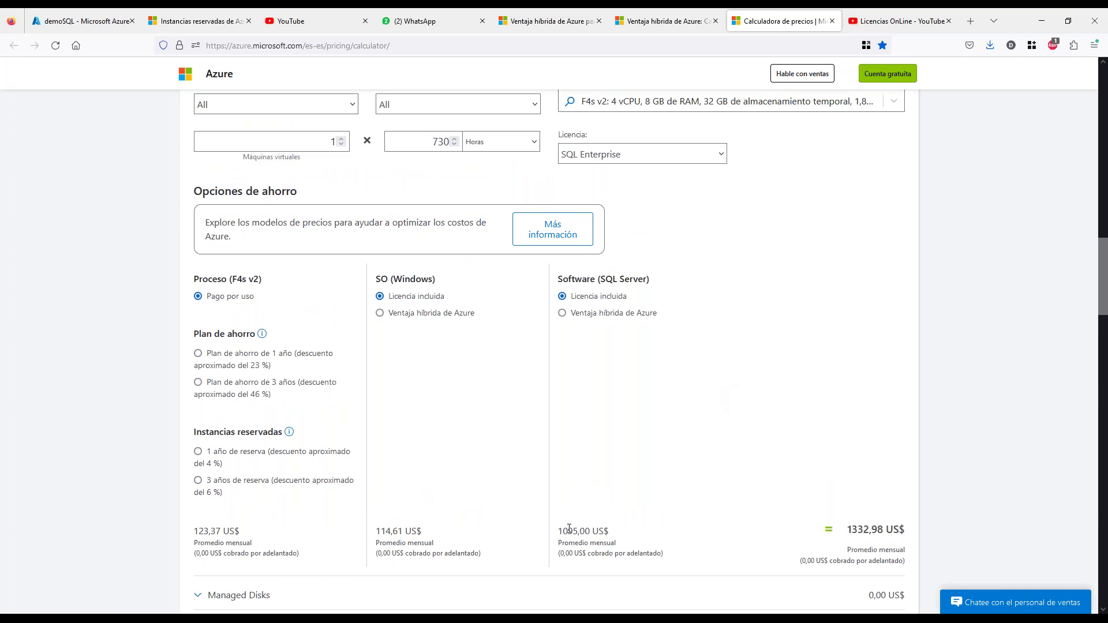
drag(562, 531, 625, 529)
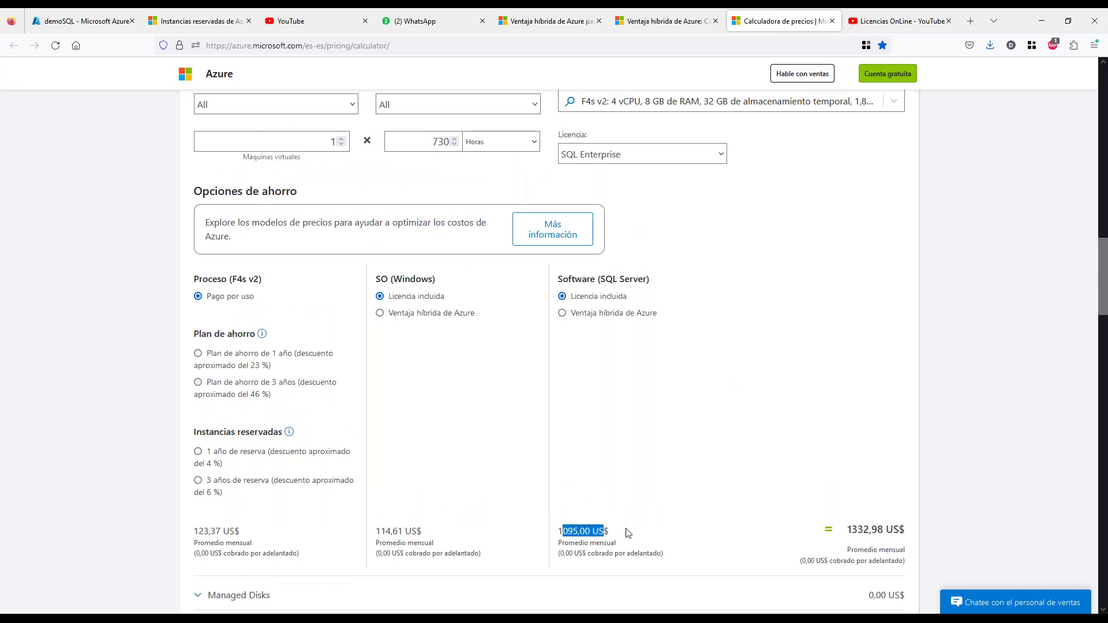
click(701, 440)
drag(560, 531, 633, 533)
click(692, 465)
drag(567, 530, 586, 529)
drag(384, 529, 403, 530)
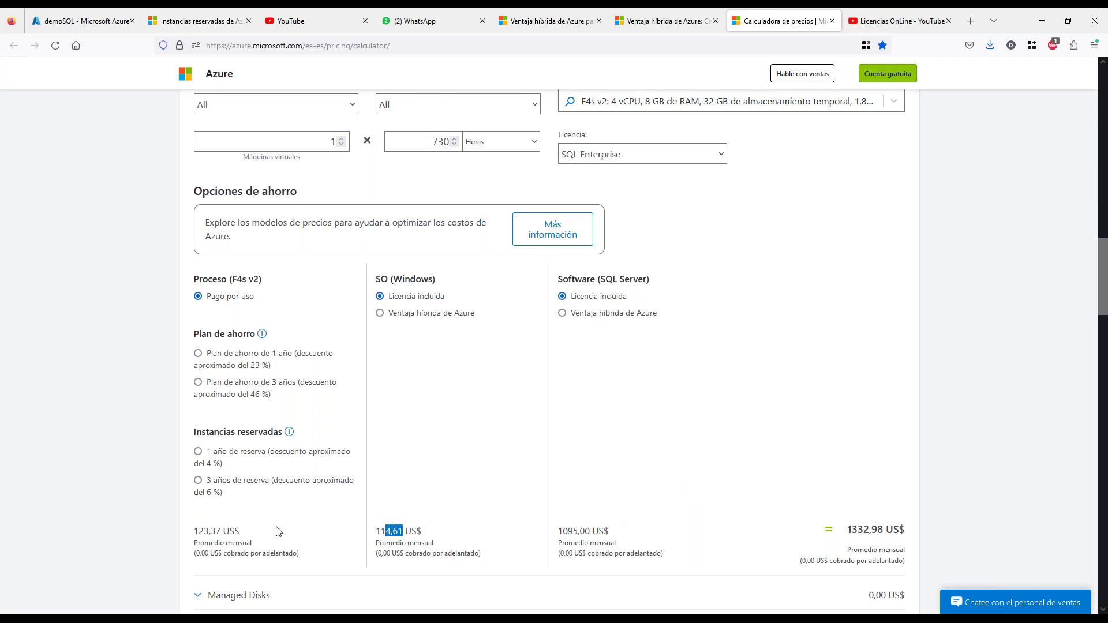
drag(194, 531, 220, 531)
- Choose the 1-year reserved instance for the F4s v2 compute and review the Windows and SQL Server licence costs
click(197, 452)
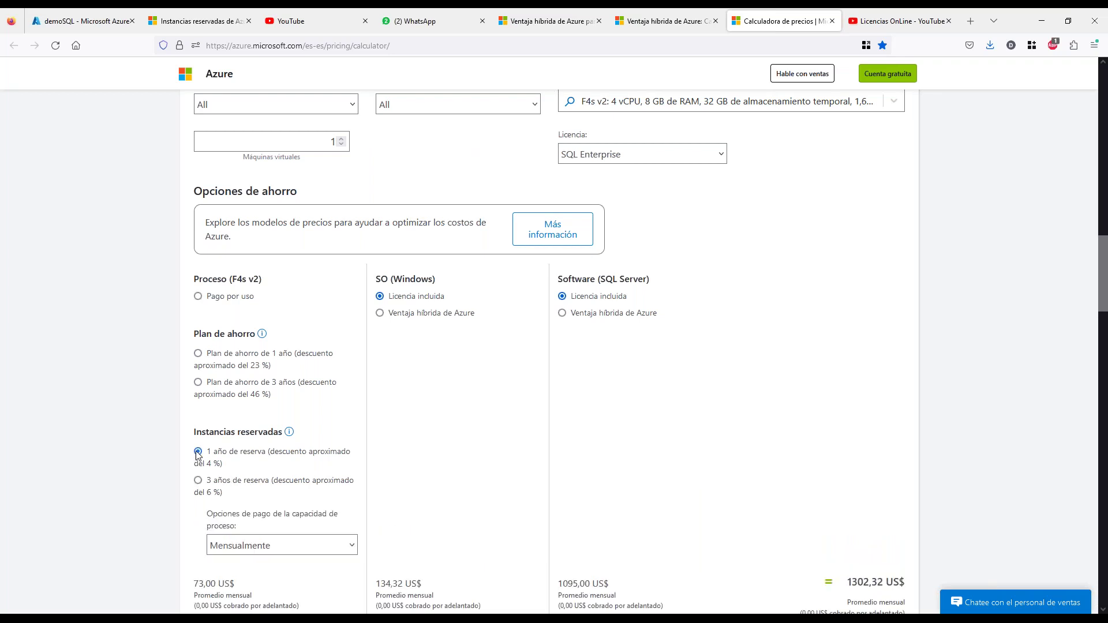
scroll(450, 483, down, 2)
drag(381, 465, 407, 467)
drag(563, 466, 604, 467)
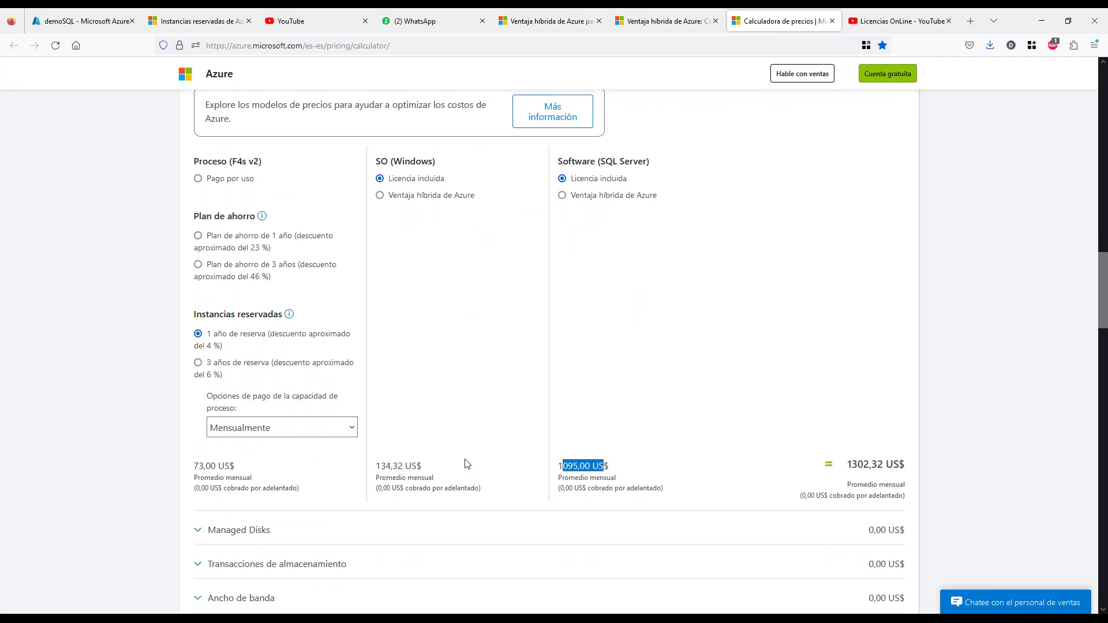
drag(384, 466, 585, 465)
click(530, 420)
scroll(495, 399, up, 2)
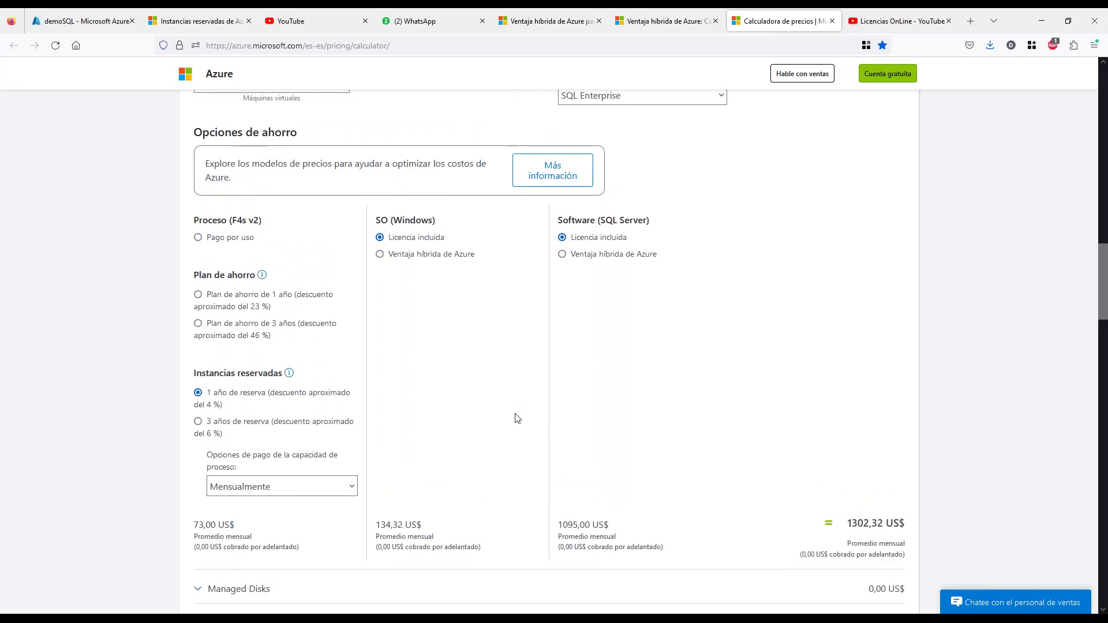
scroll(495, 419, down, 2)
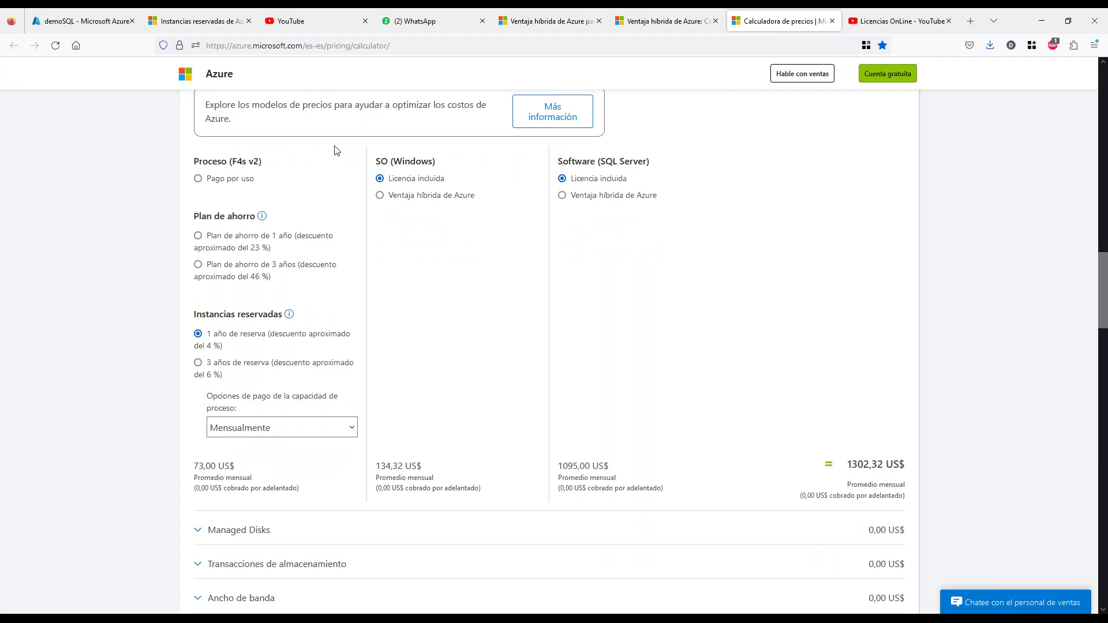
- Switch to the Azure portal, open the demosql virtual machine and search for "rese" to locate the Reservas service
click(85, 23)
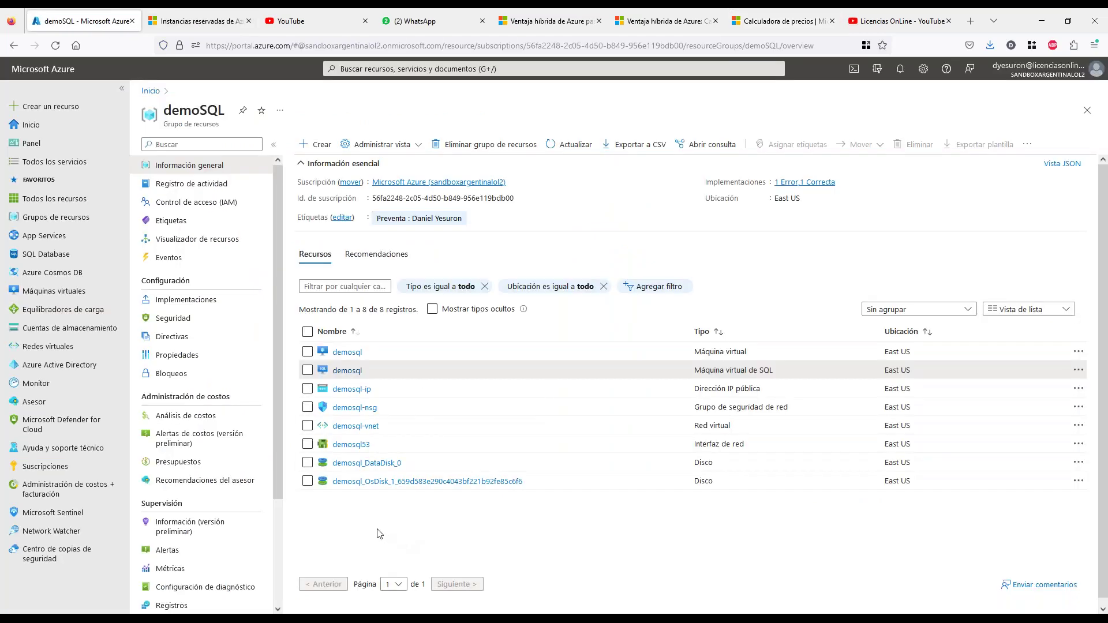
click(346, 353)
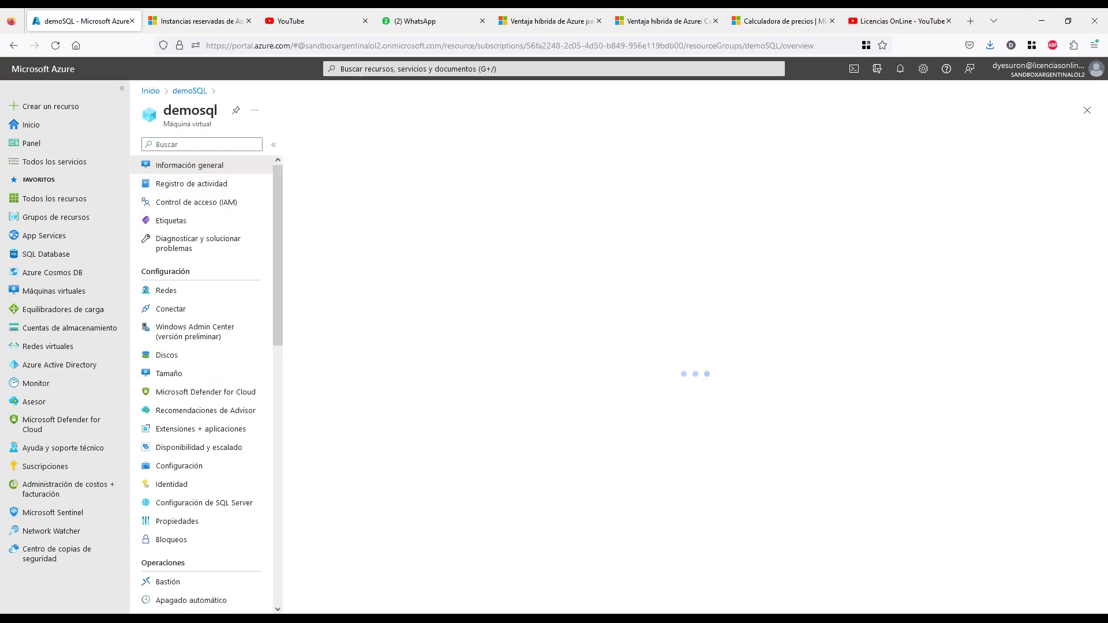
click(381, 68)
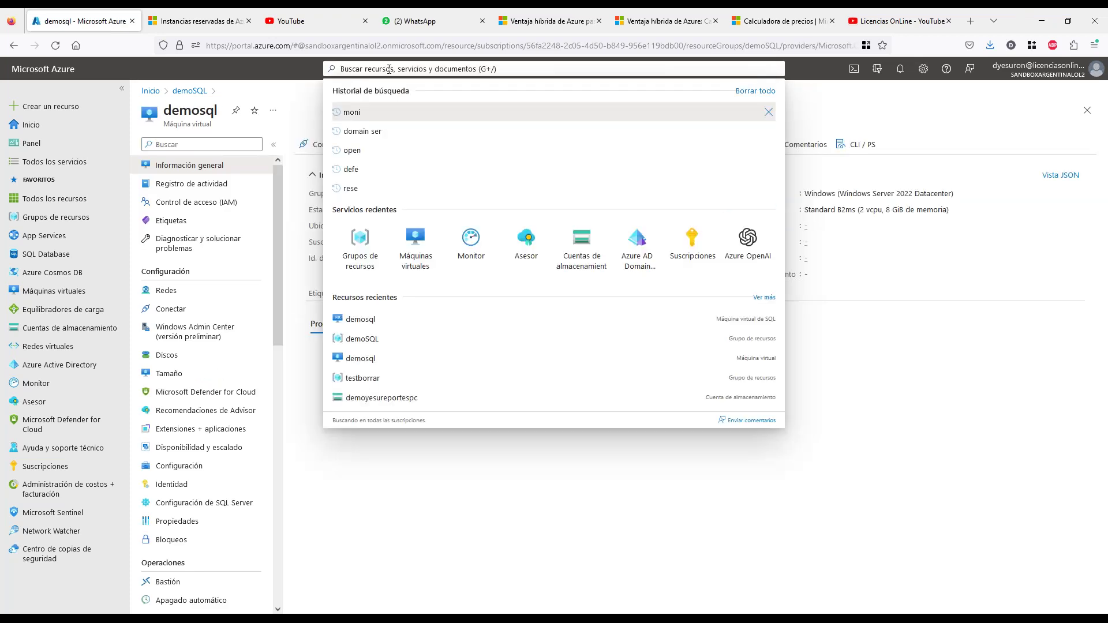
click(372, 70)
text(rese)
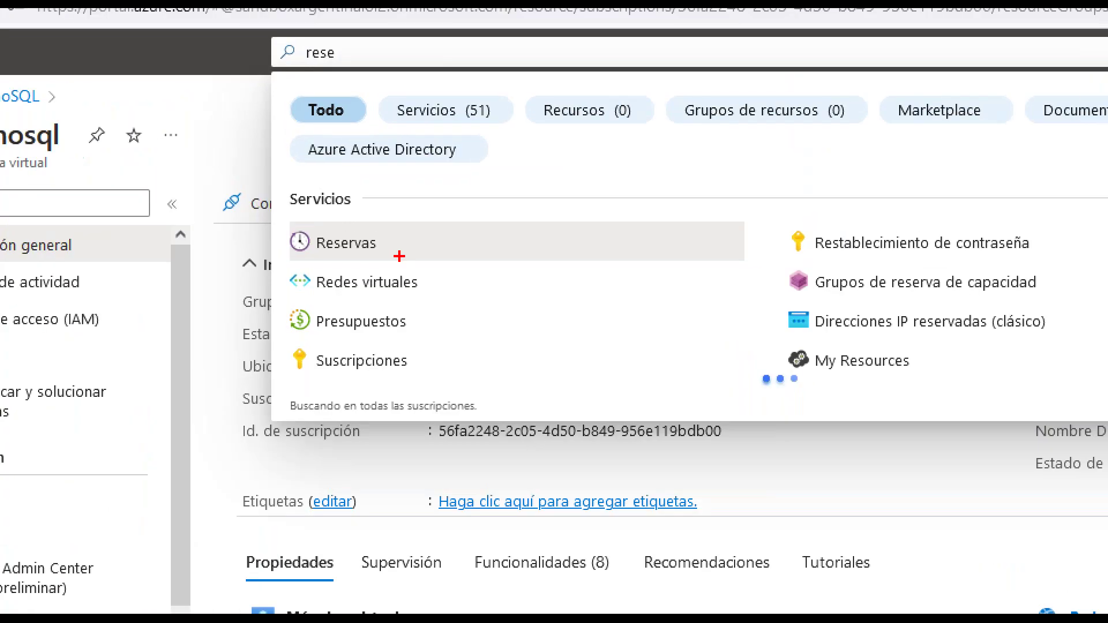
mouse_move(408, 143)
mouse_down()
mouse_move(379, 156)
mouse_move(391, 164)
mouse_up()
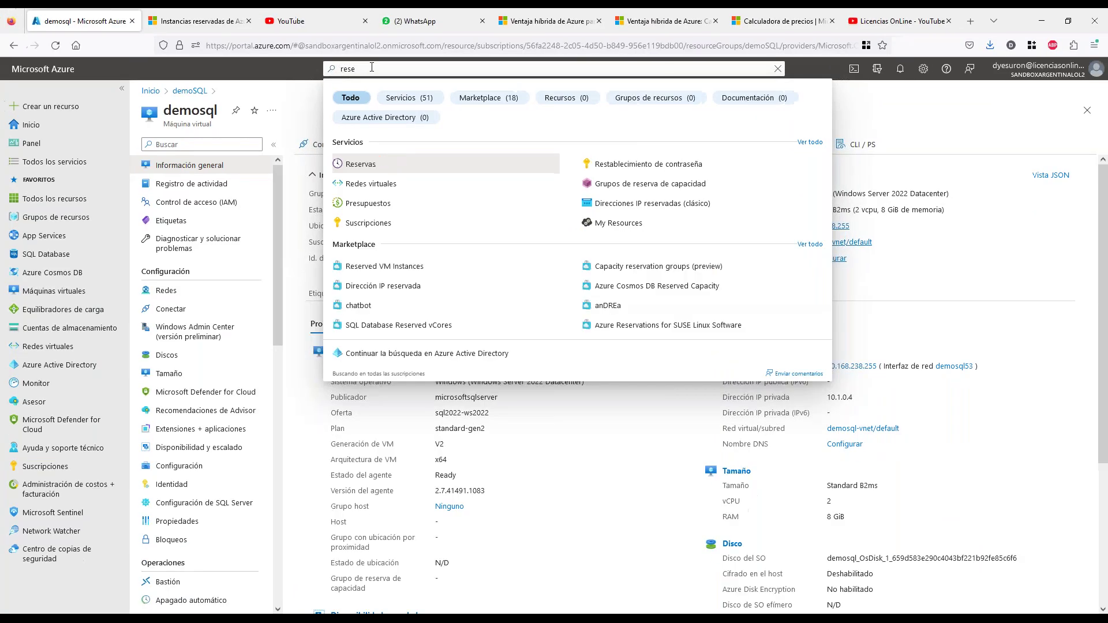
- Find the Savings plans service through the portal search and start the purchase of a new savings plan
click(279, 54)
text(saving)
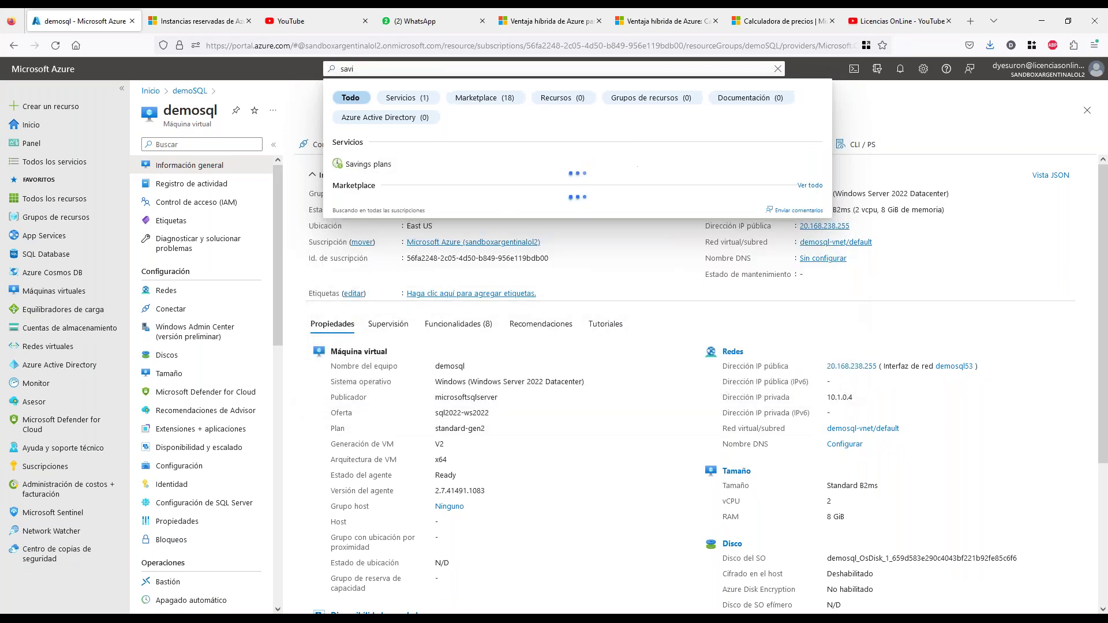
click(365, 164)
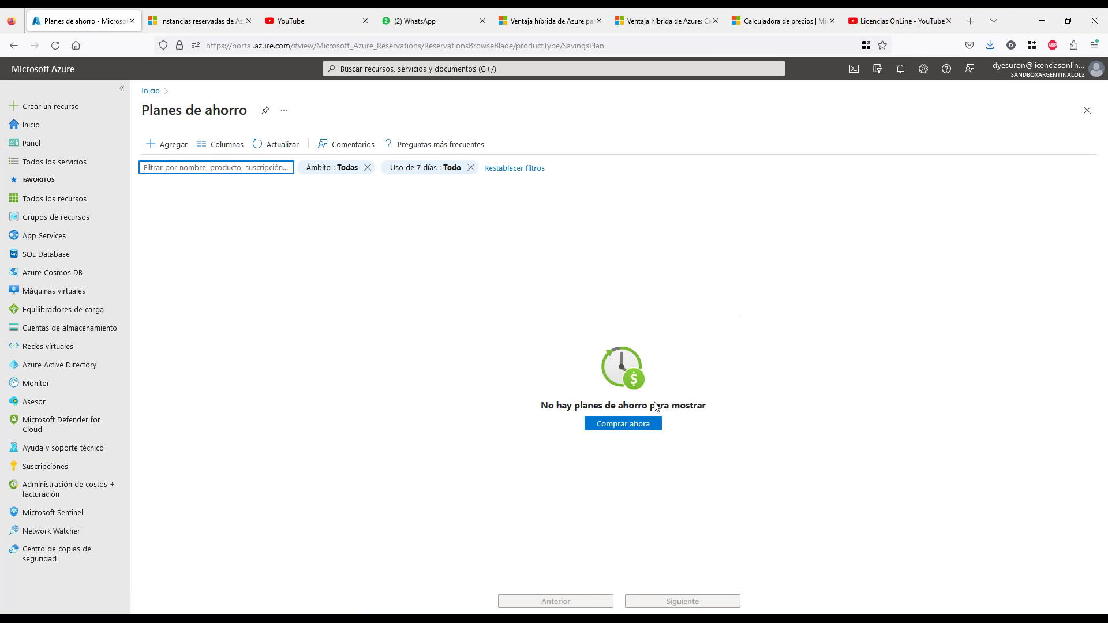
click(623, 427)
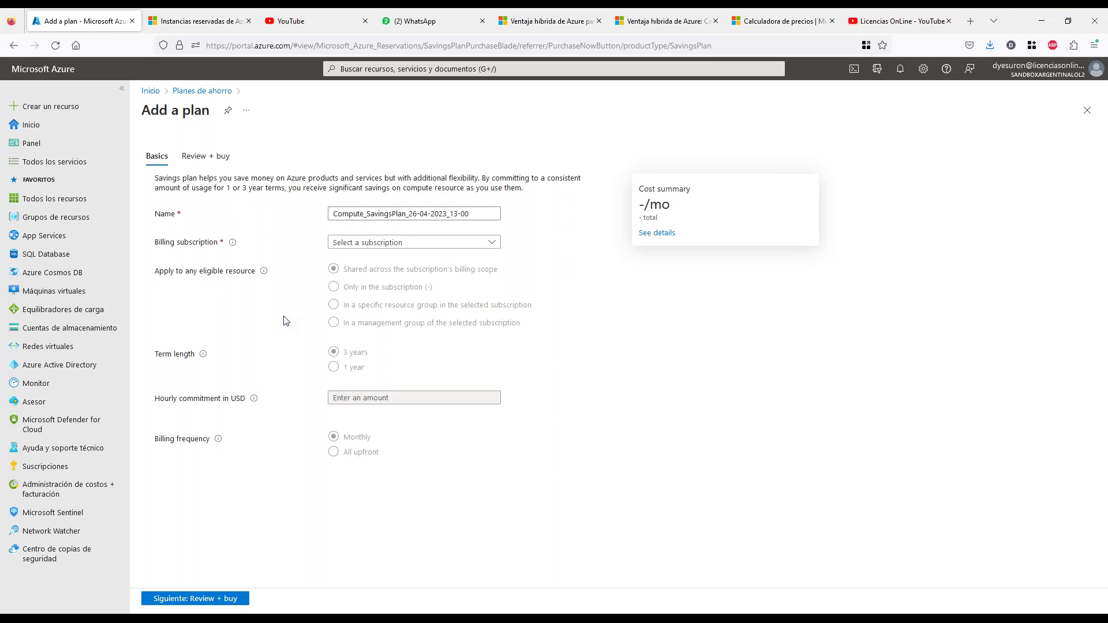
- Try the Microsoft Azure (sandboxargentinalol2) billing subscription for the new savings plan and point out the cost summary
click(487, 241)
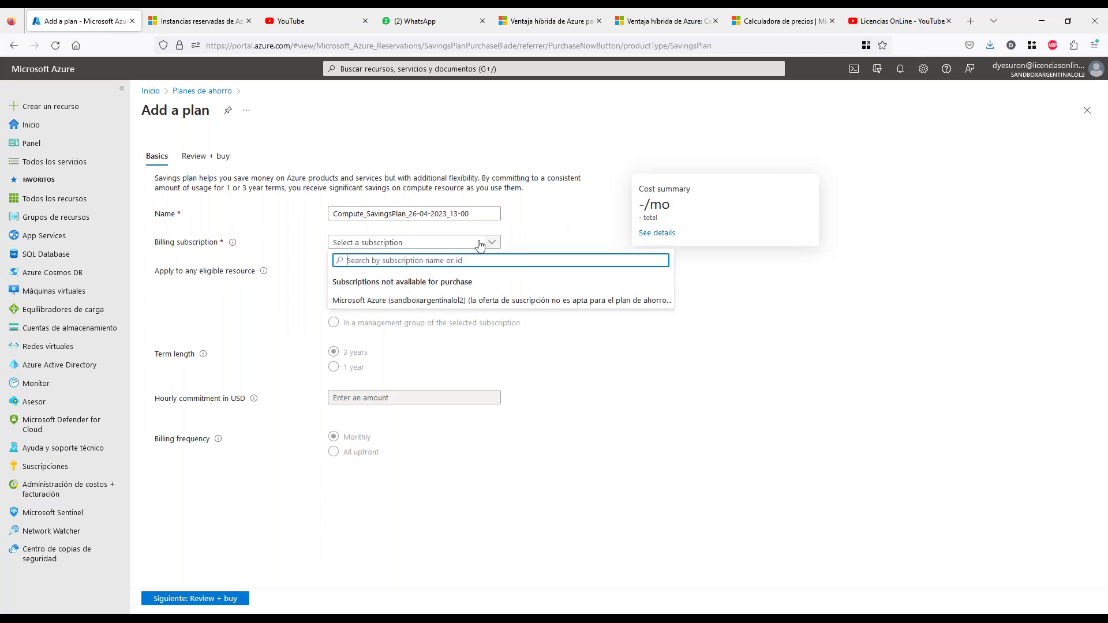
click(408, 301)
click(737, 386)
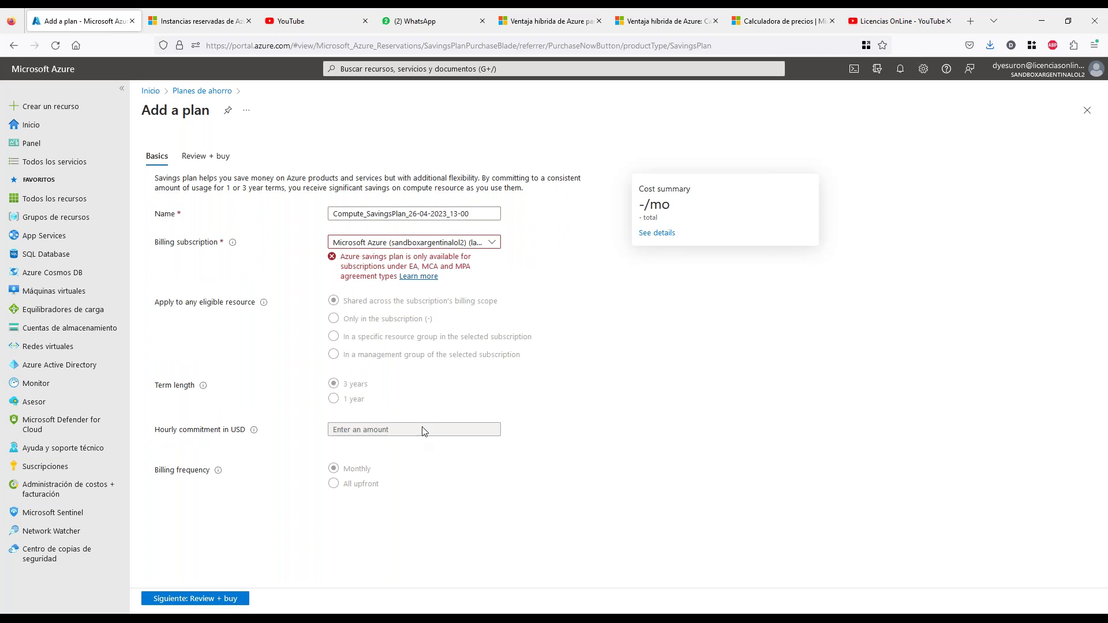
mouse_move(687, 145)
mouse_down()
mouse_move(813, 114)
mouse_move(605, 137)
mouse_up()
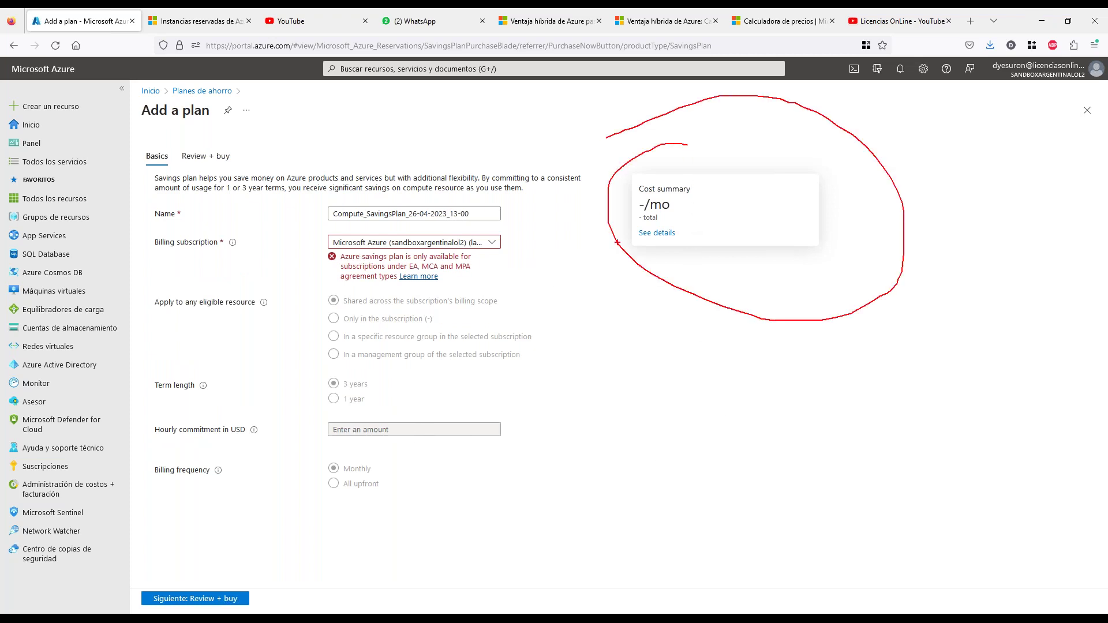
key(Escape)
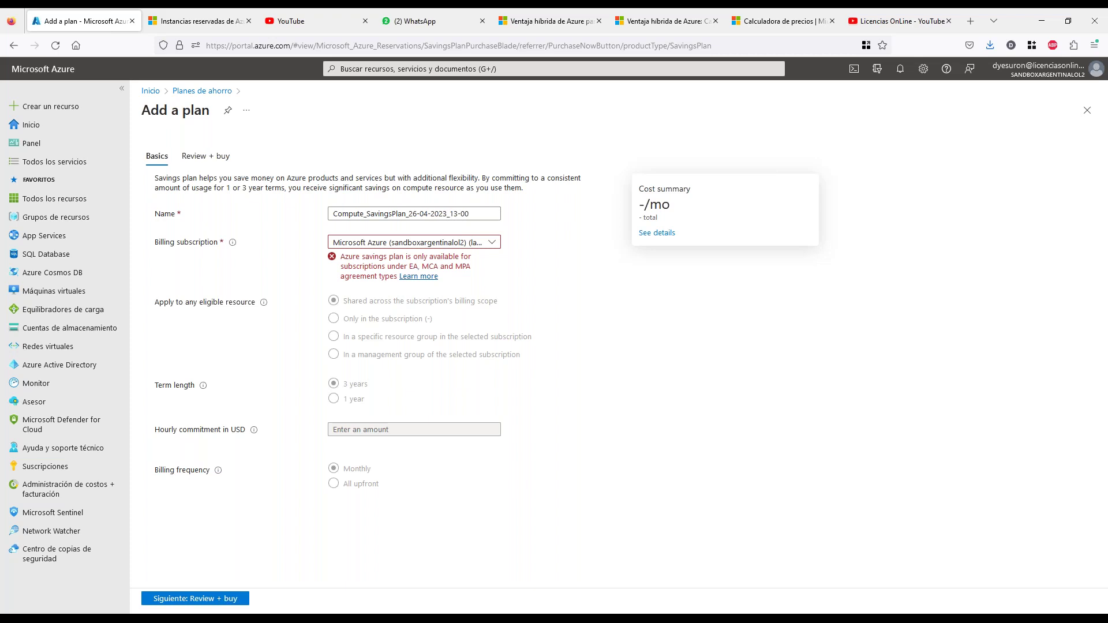
- Leave the plan purchase for the Planes de ahorro list and switch to the Azure savings presentation in PowerPoint
click(192, 91)
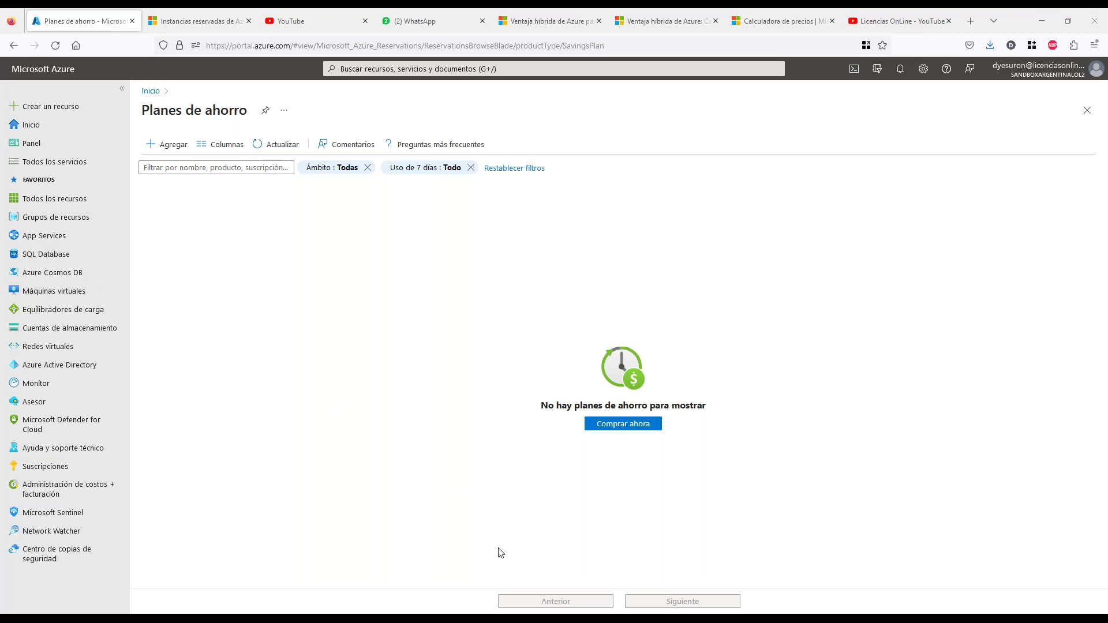
key(alt+Tab)
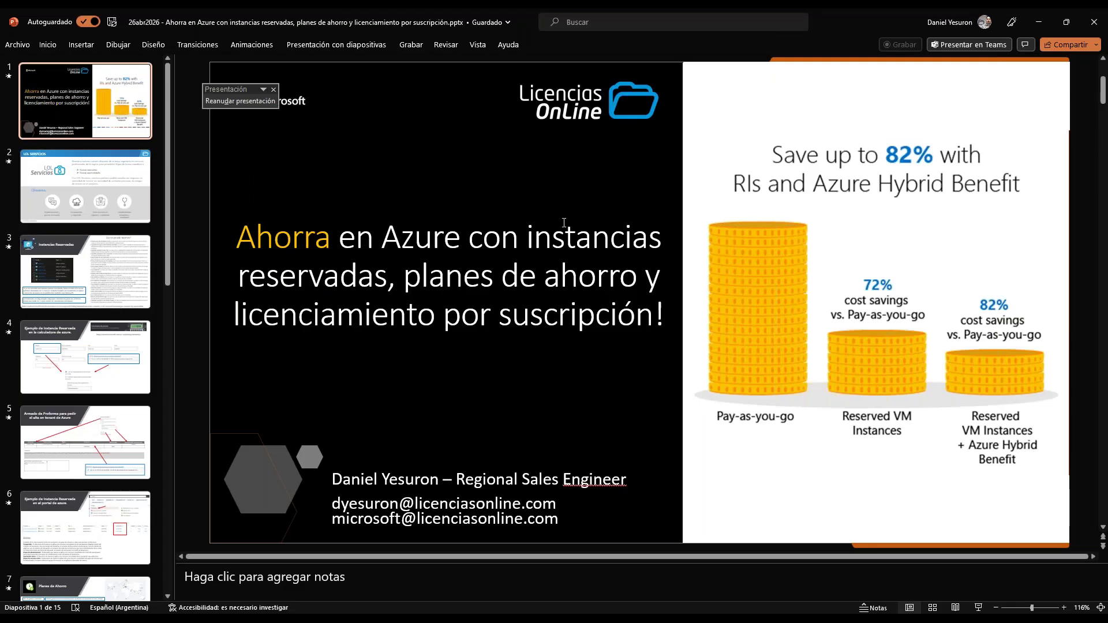